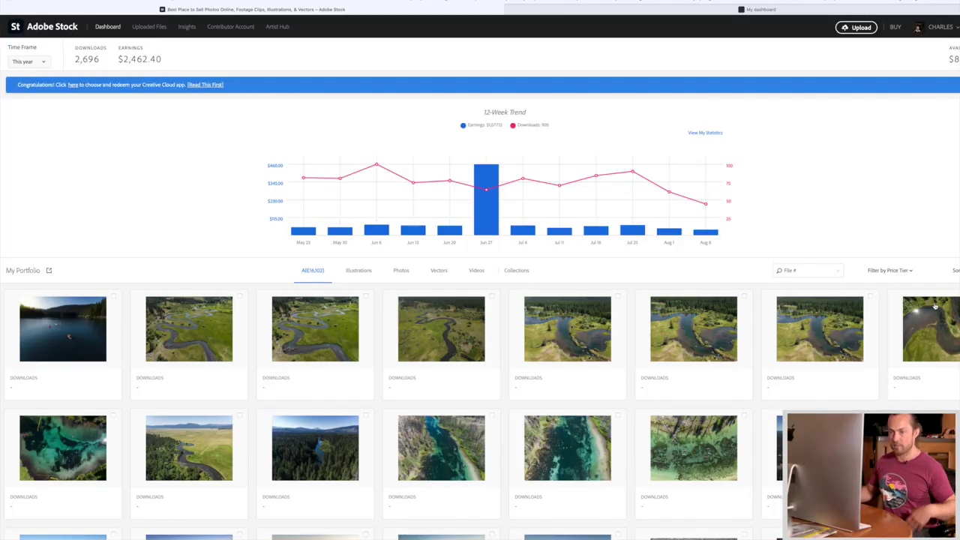
Step: Open the blue oil-bubbles photo's keyword list, which starts abstract, background, bubbles
scroll(640, 293, "down", 10)
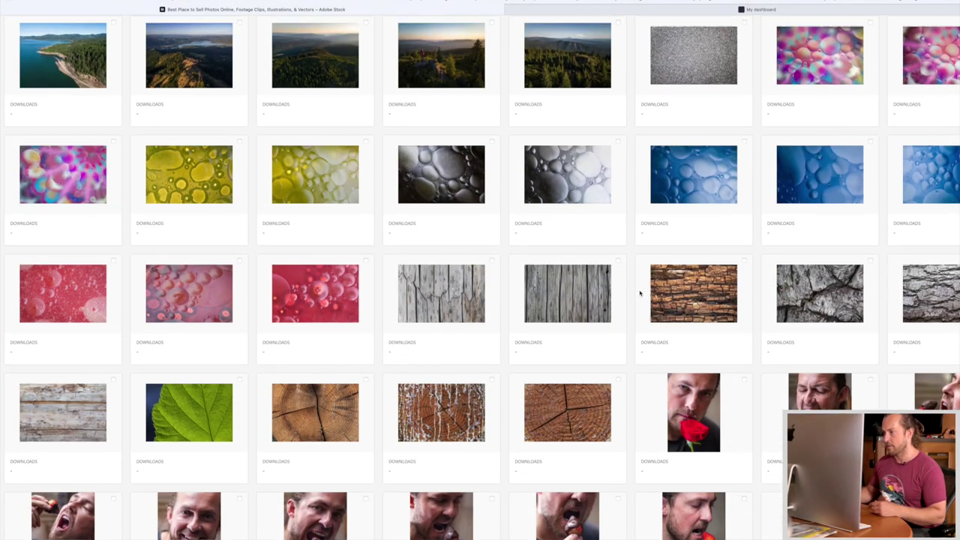
scroll(640, 292, "down", 2)
scroll(634, 291, "up", 3)
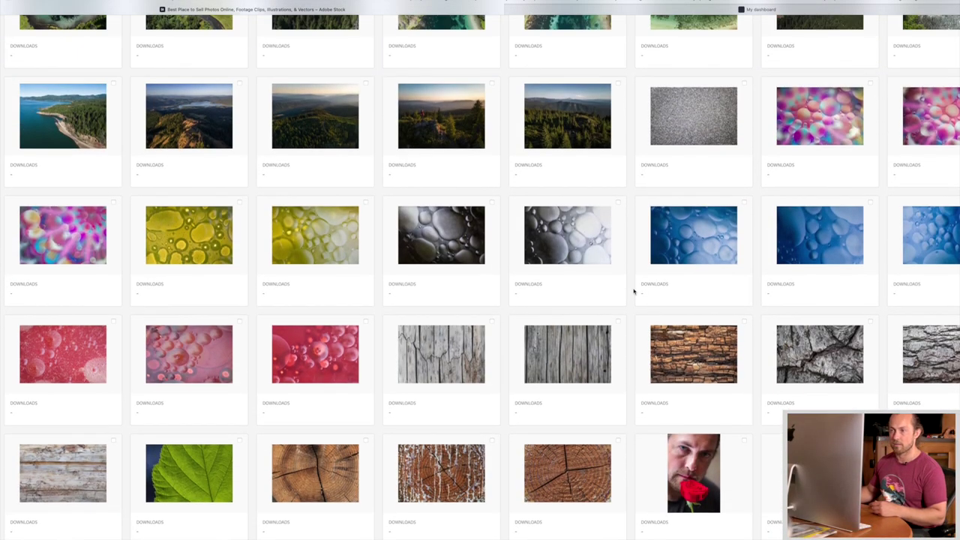
left_click(703, 240)
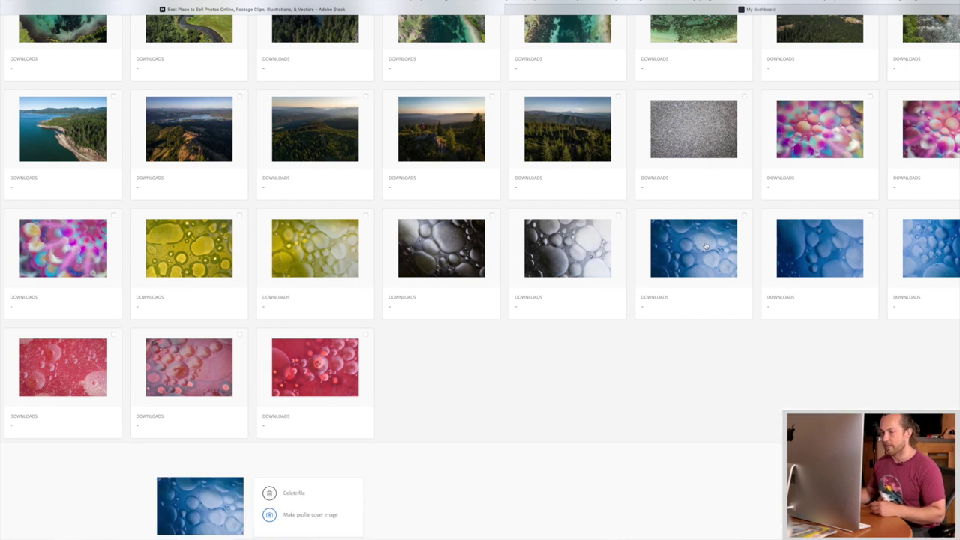
scroll(624, 253, "down", 5)
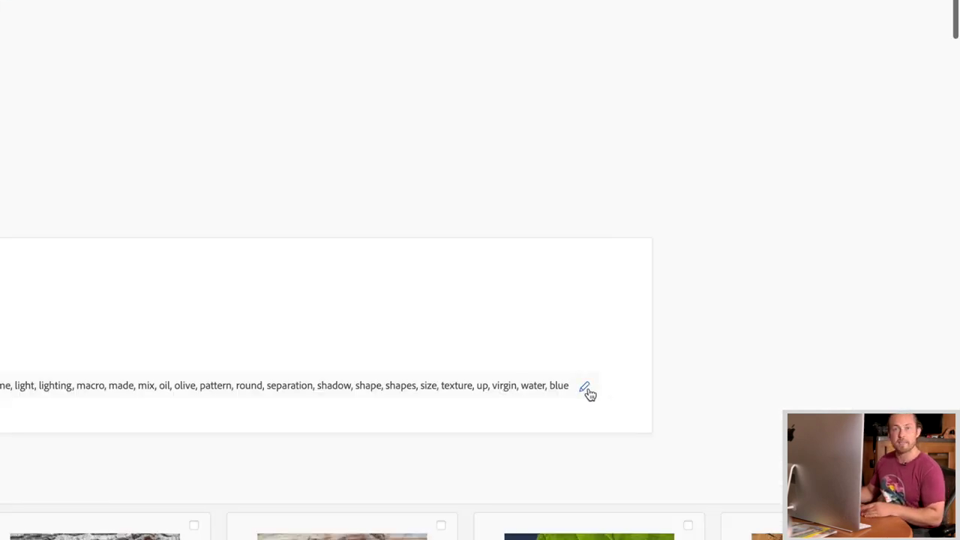
left_click(587, 389)
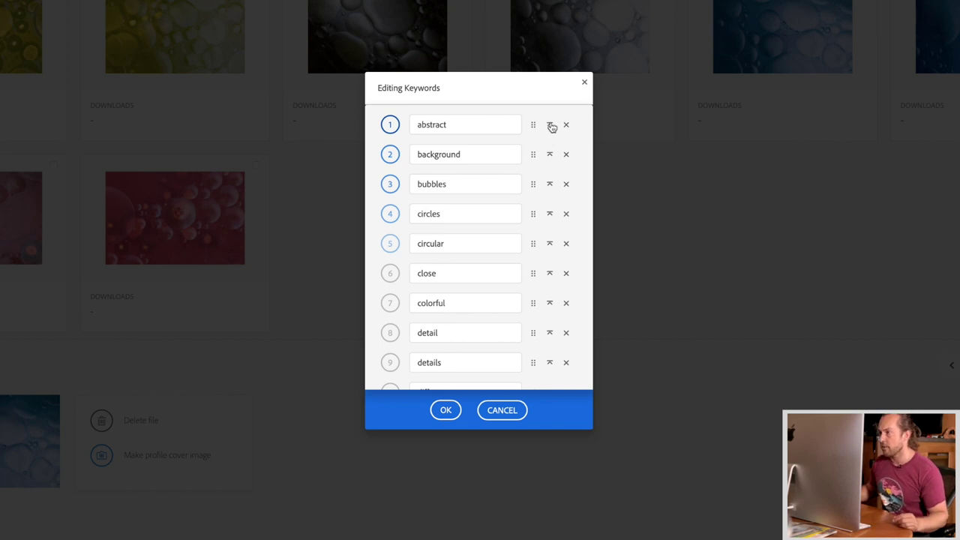
mouse_move(530, 155)
left_mouse_down()
mouse_move(533, 122)
mouse_move(533, 169)
mouse_move(533, 123)
mouse_move(533, 158)
left_mouse_up()
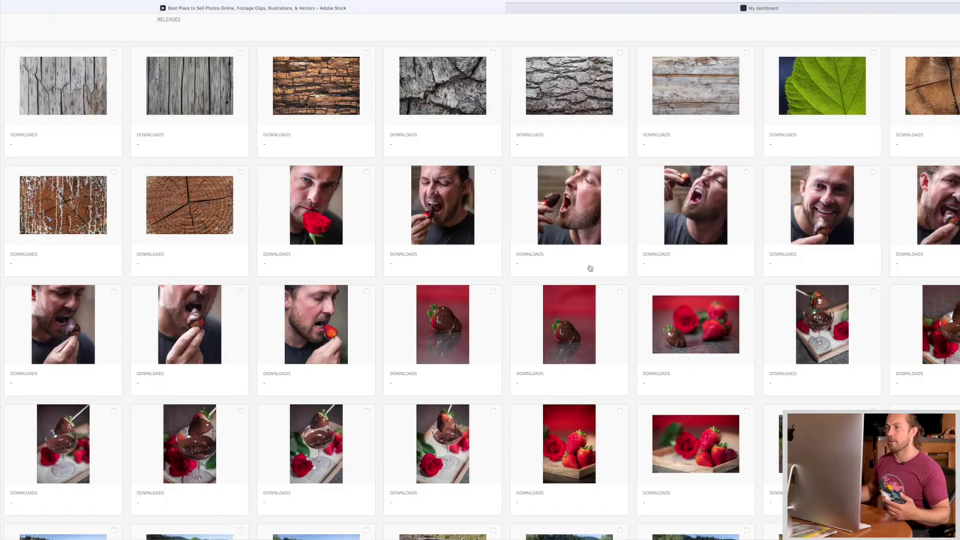
Step: Open the keyword editor for the Vine ripe strawberry photo
scroll(588, 268, "down", 10)
scroll(589, 268, "down", 2)
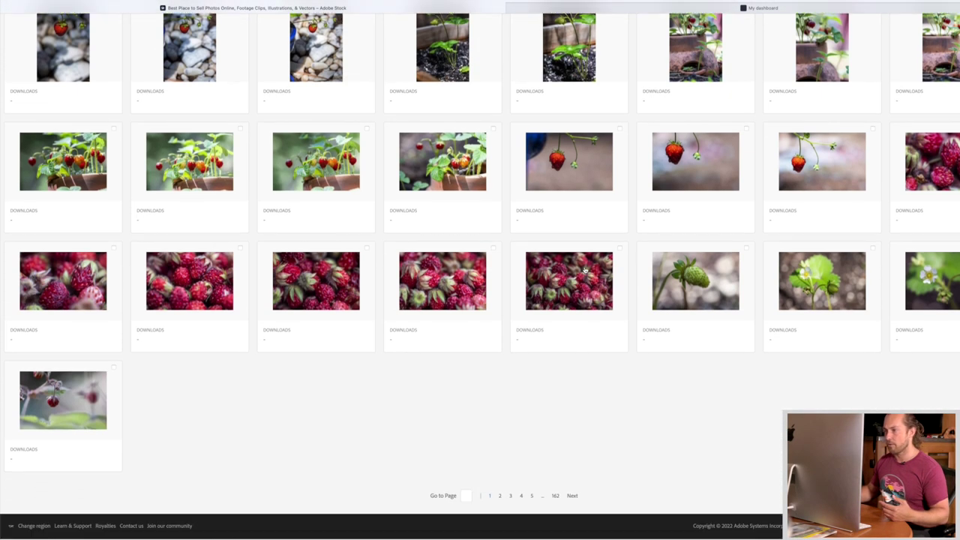
scroll(585, 270, "up", 2)
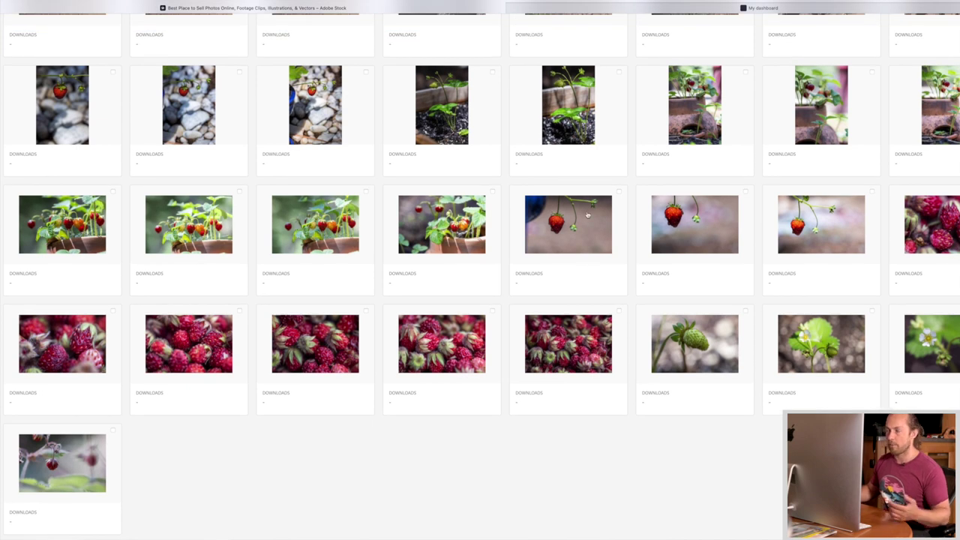
left_click(677, 219)
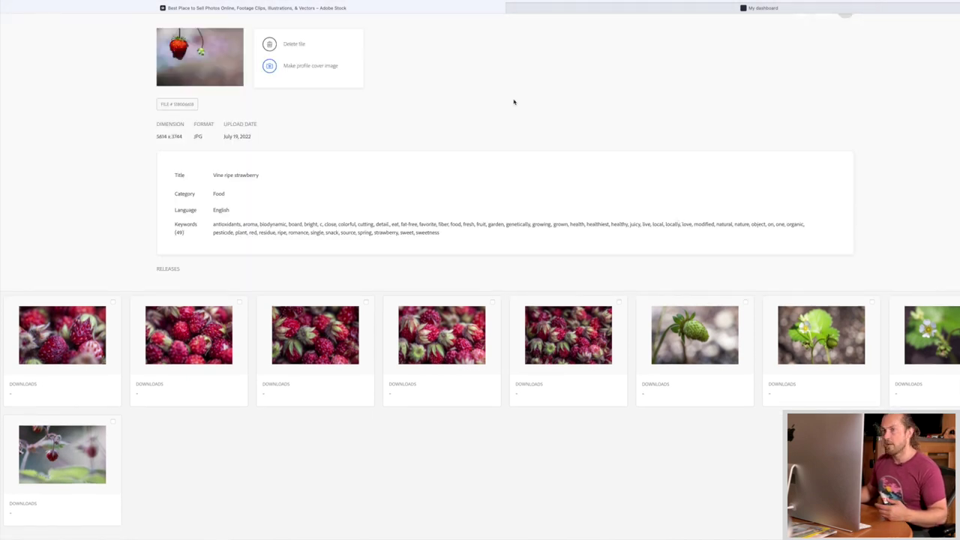
left_click(828, 233)
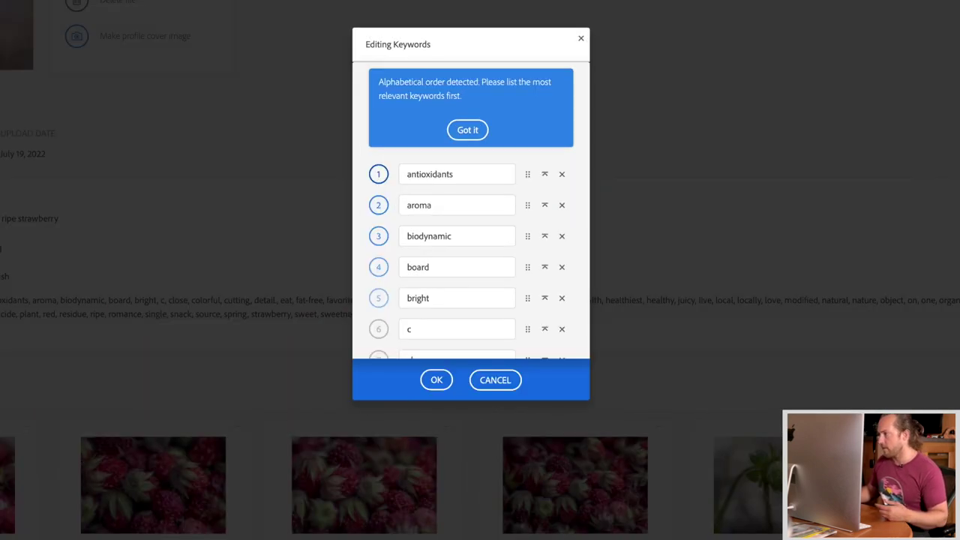
Step: Move the strawberry, organic and health keywords to the top of the list
scroll(450, 190, "down", 1)
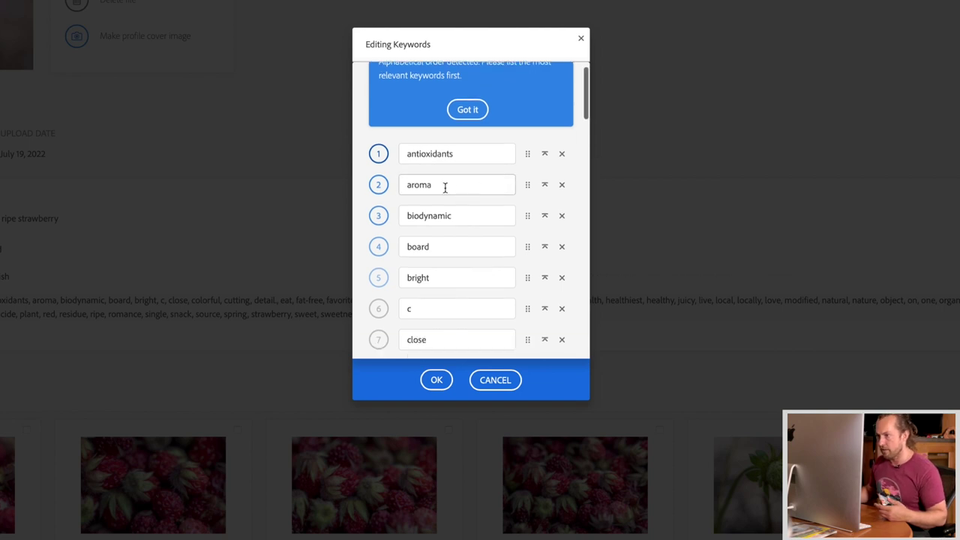
scroll(465, 243, "down", 1)
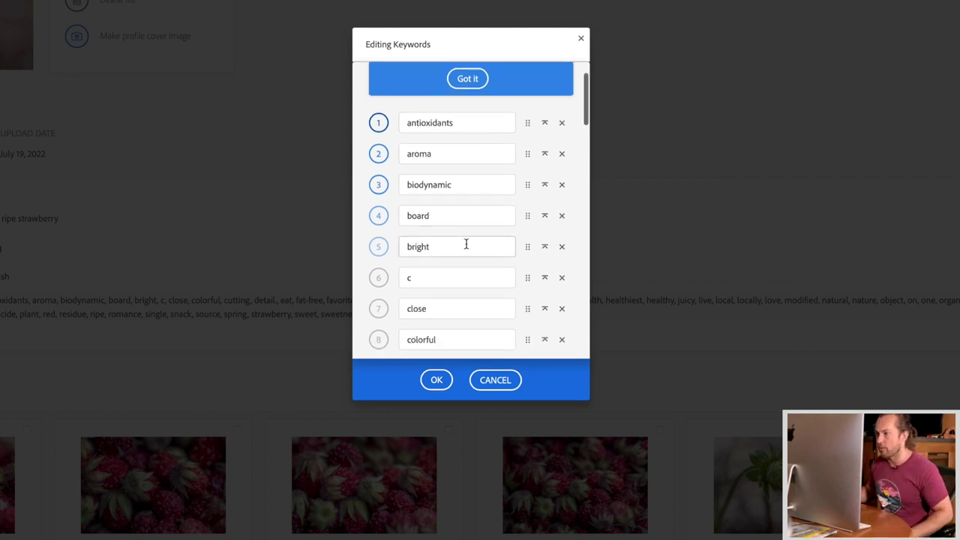
scroll(466, 242, "up", 2)
scroll(473, 254, "down", 5)
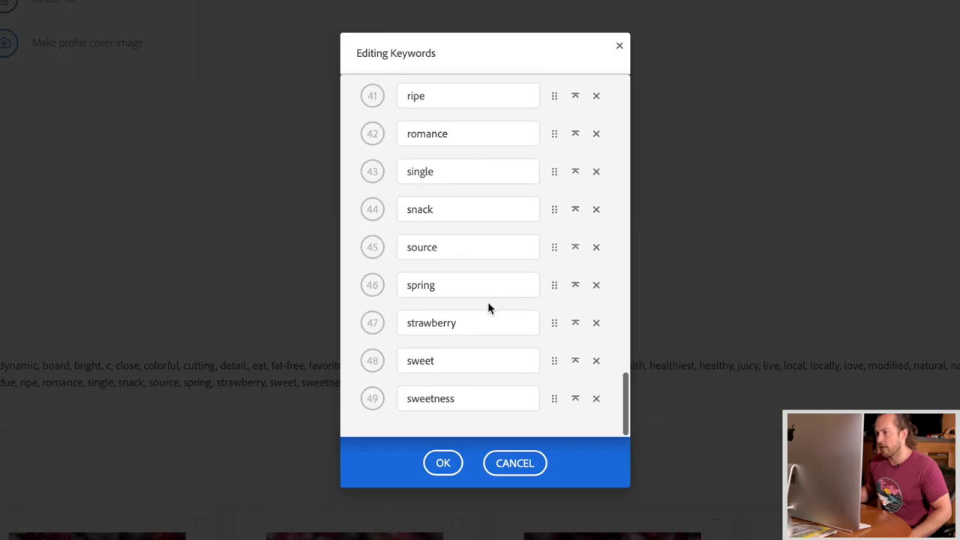
scroll(488, 301, "up", 1)
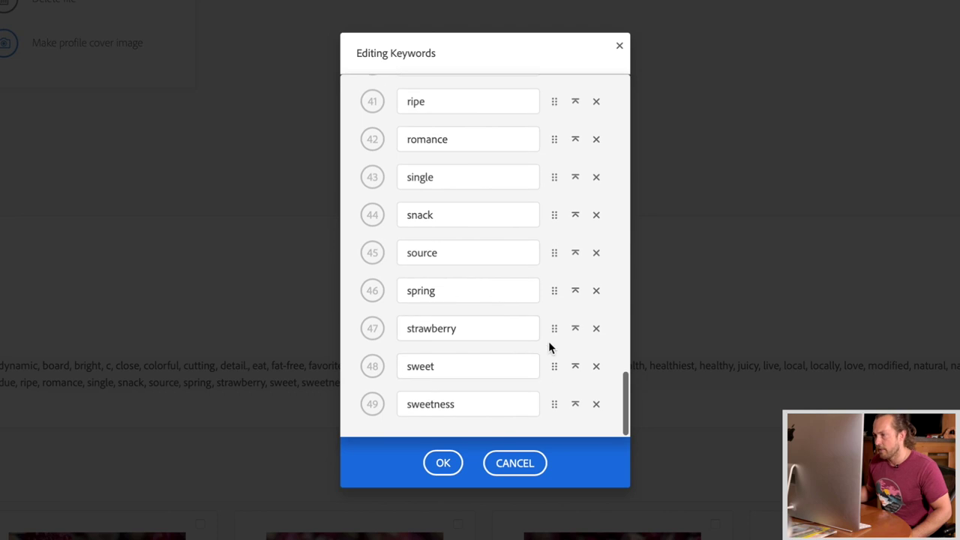
left_click(576, 330)
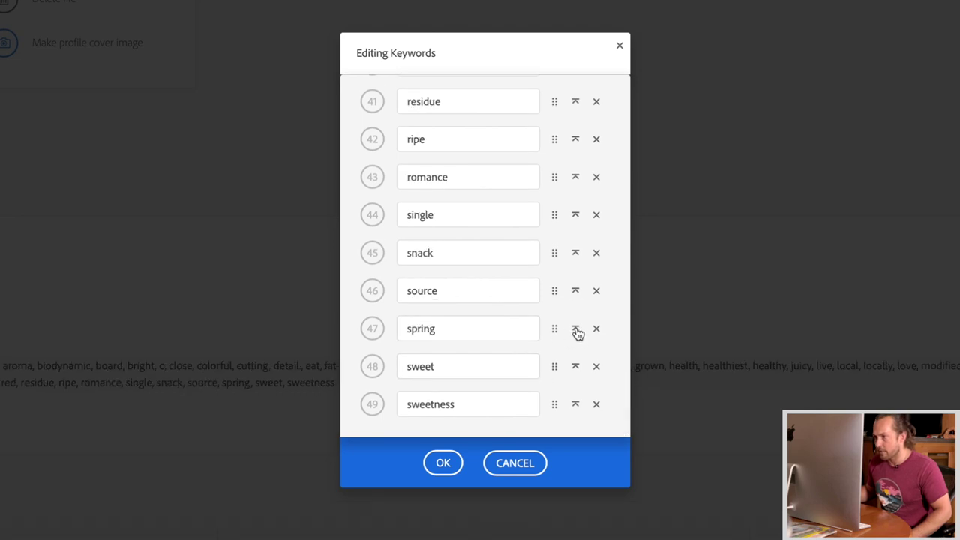
scroll(577, 333, "up", 5)
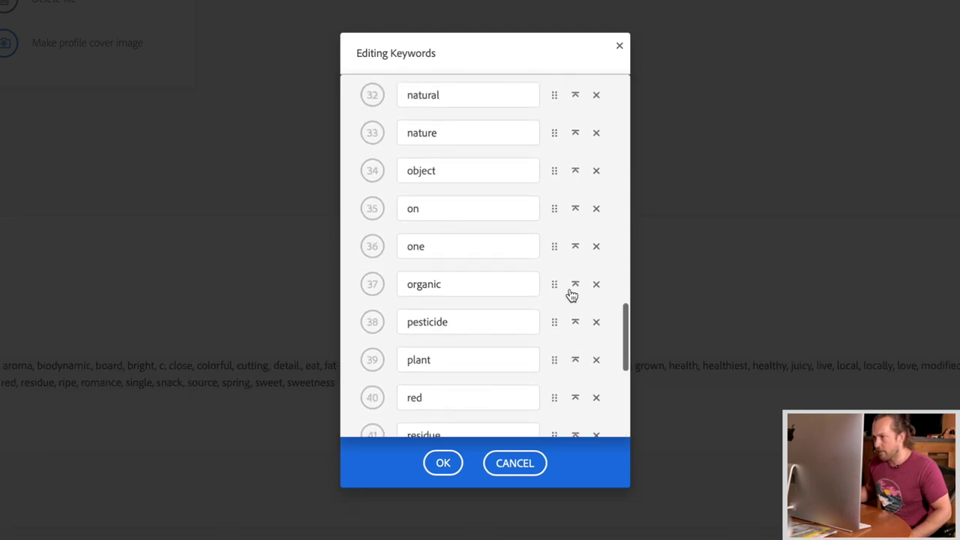
left_click(576, 286)
scroll(576, 288, "up", 6)
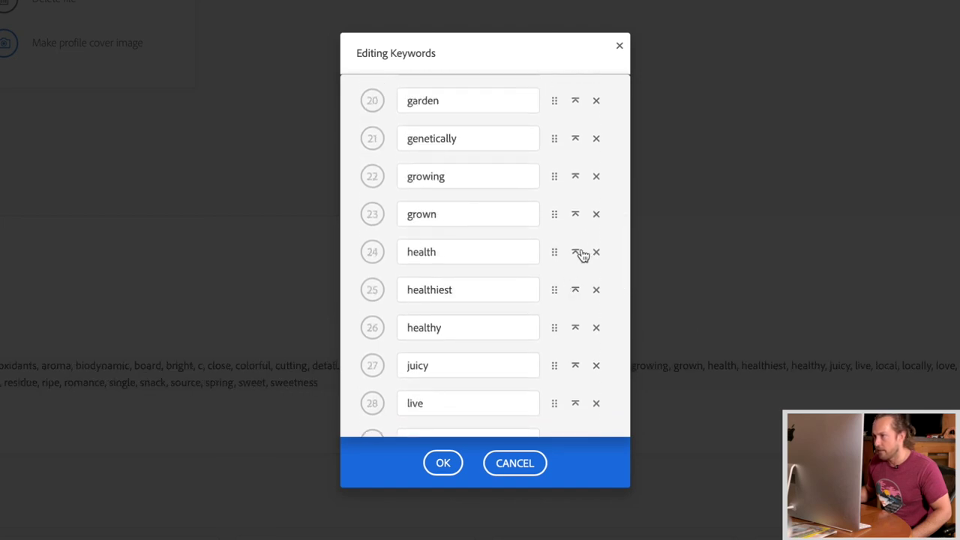
left_click(578, 256)
Step: Move the garden and fruit keywords to the top of the list
scroll(578, 257, "up", 2)
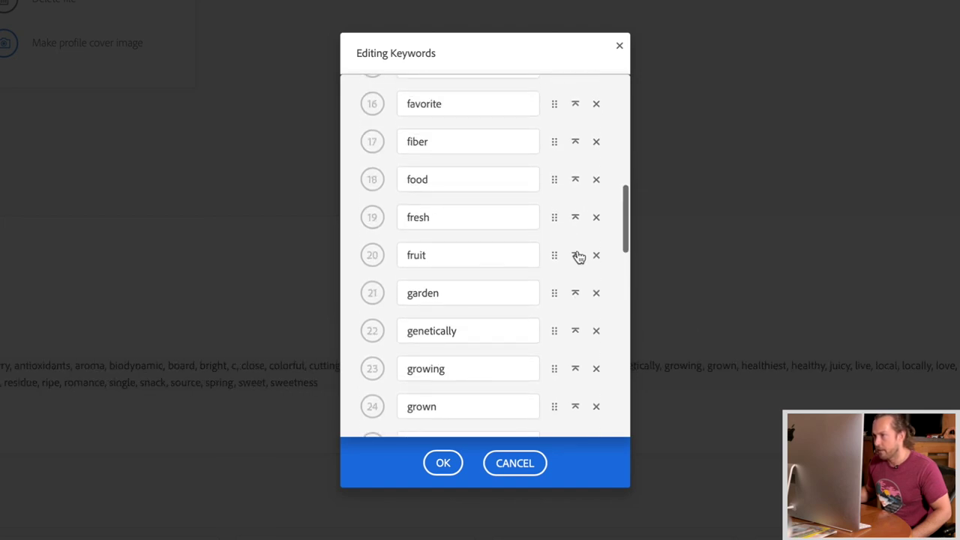
left_click(574, 295)
scroll(573, 296, "up", 7)
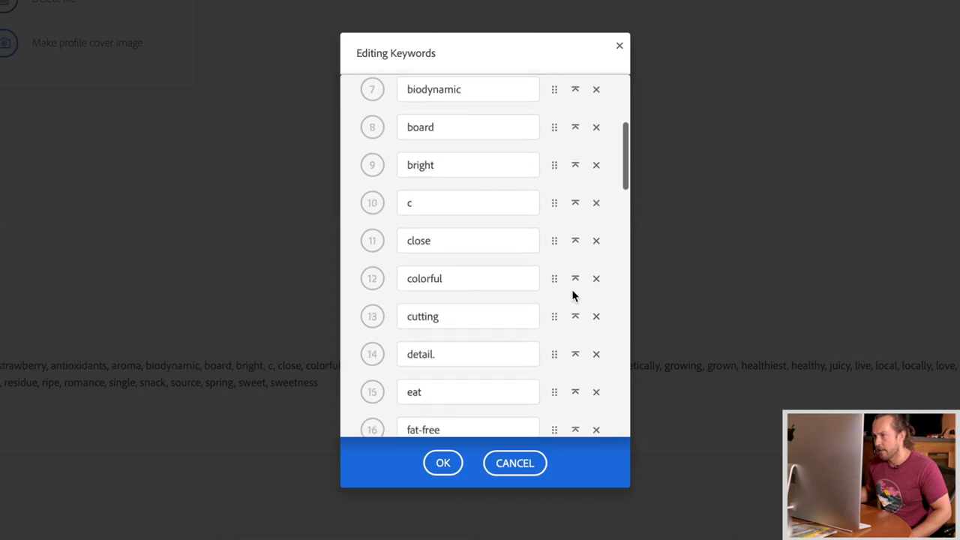
scroll(572, 296, "up", 3)
scroll(572, 296, "down", 6)
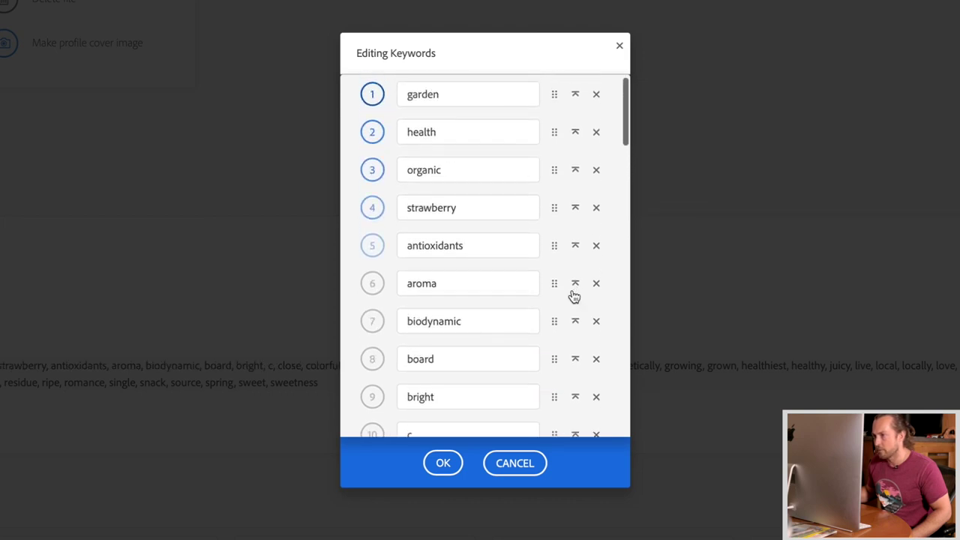
scroll(572, 296, "down", 7)
left_click(579, 186)
scroll(593, 199, "up", 10)
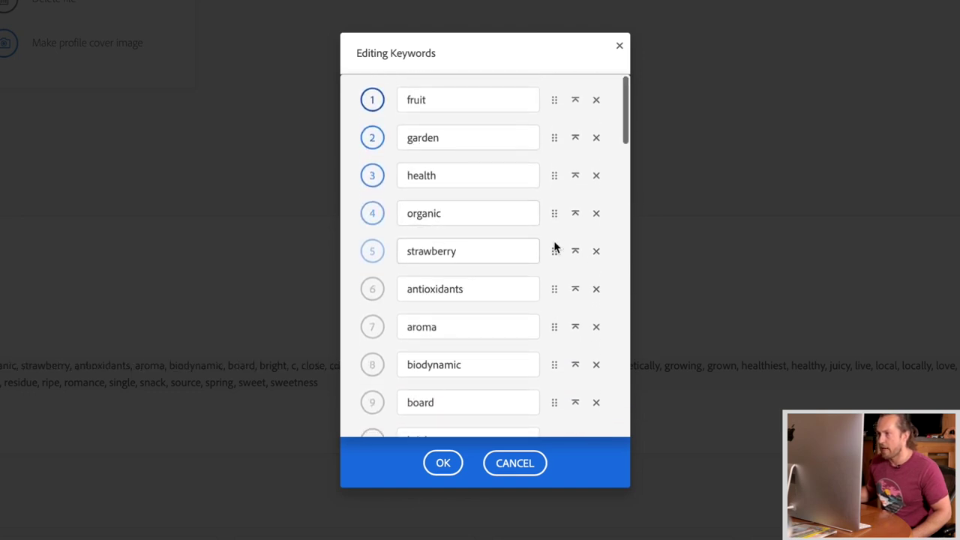
Step: Arrange the leading keywords as strawberry, fruit, health, organic
left_click_drag(556, 249, 543, 98)
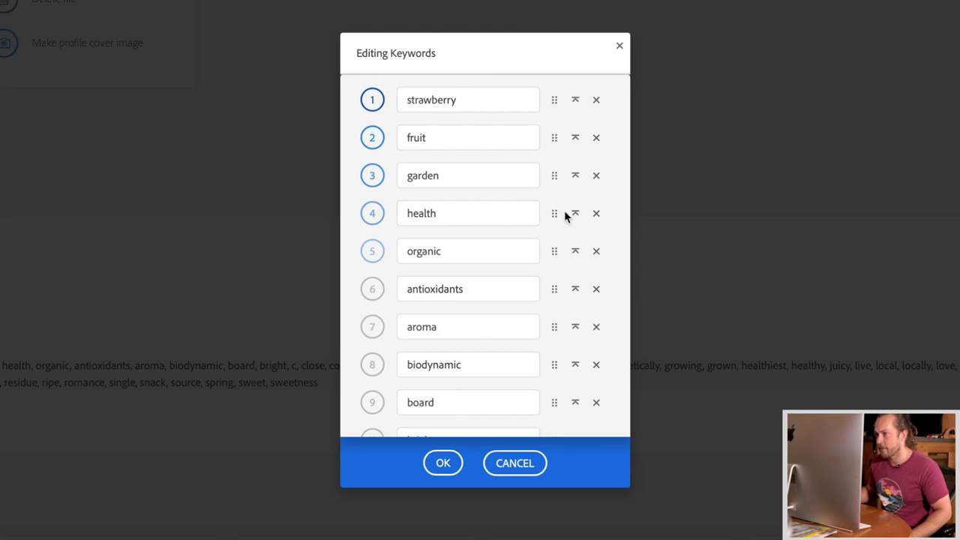
left_click_drag(558, 214, 551, 139)
left_click_drag(556, 177, 552, 139)
left_click_drag(551, 253, 553, 207)
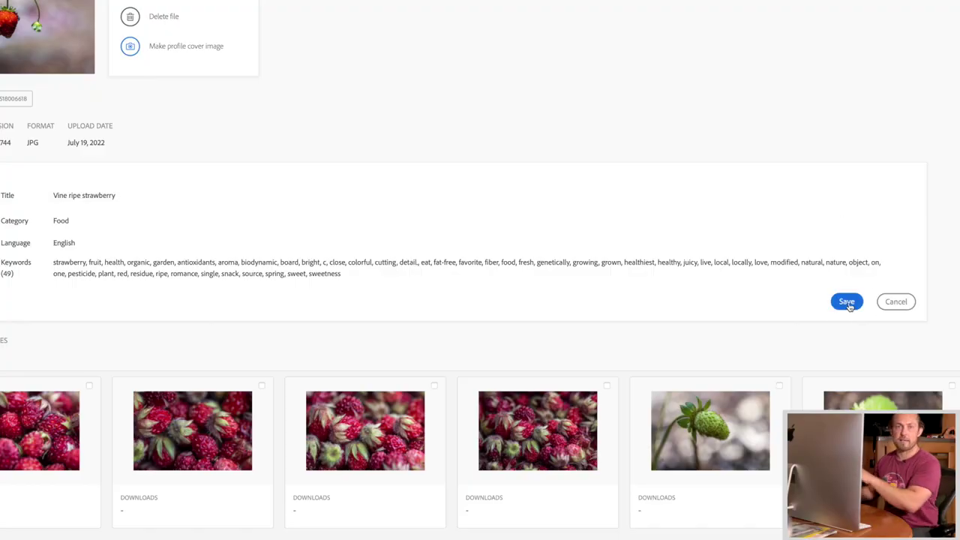
Step: Save the strawberry photo's reordered keywords and review the Alamy dashboard's 512 sales totalling $12,660
left_click(846, 300)
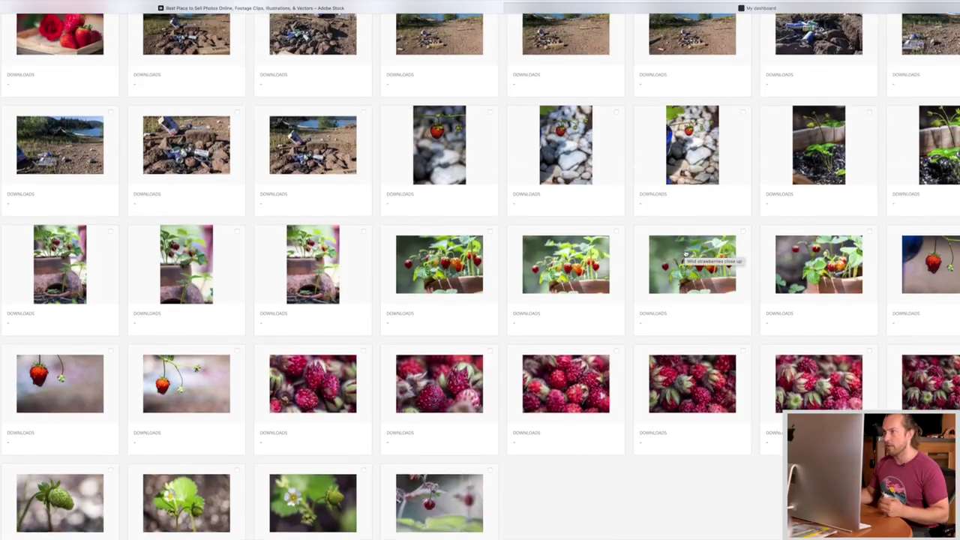
scroll(685, 255, "down", 3)
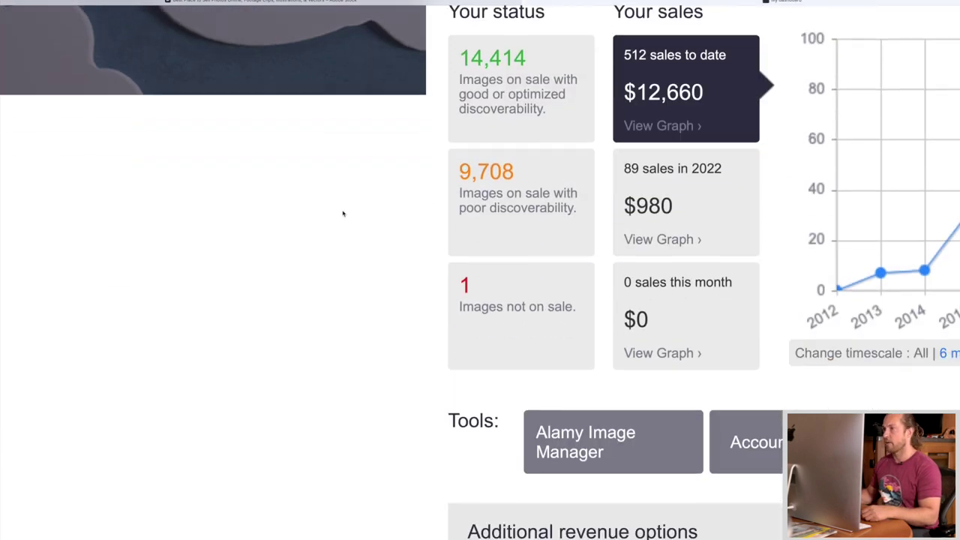
Step: List the 9,708 poor-discoverability images and show the strawberry close-up's caption and 45 tags
scroll(518, 105, "up", 1)
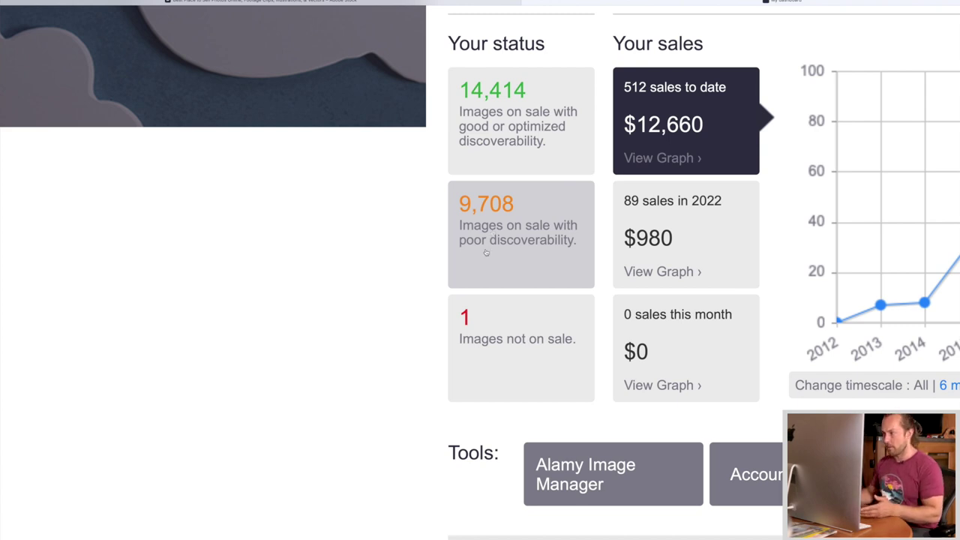
scroll(485, 253, "right", 3)
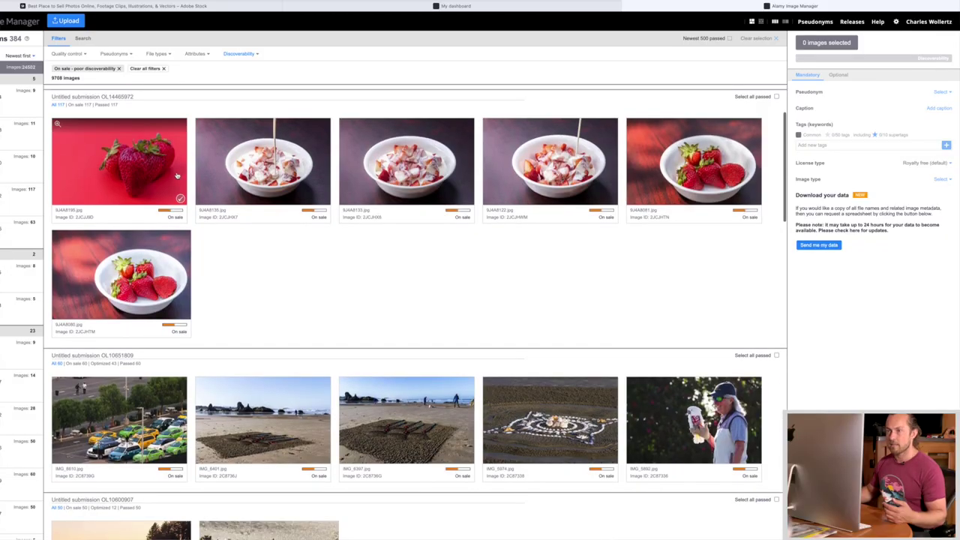
left_click(156, 176)
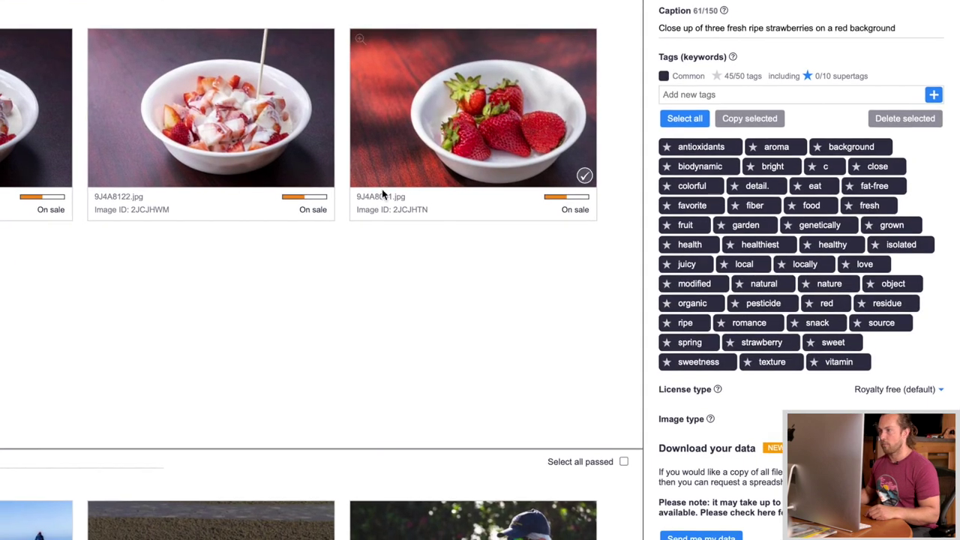
Step: Make ten of the strawberry close-up's tags supertags, including strawberry, fruit and organic, then view Optional details
left_click(263, 132, "shift")
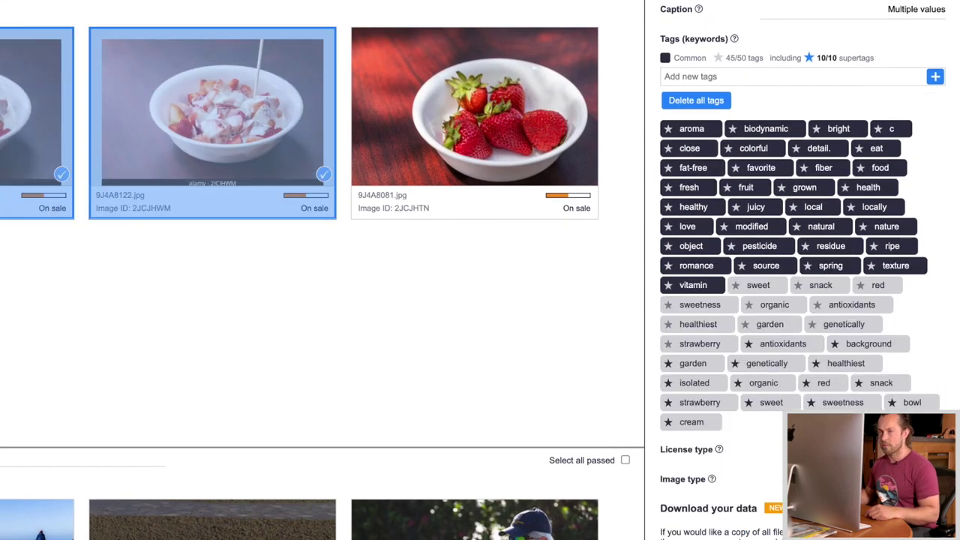
left_click(144, 97)
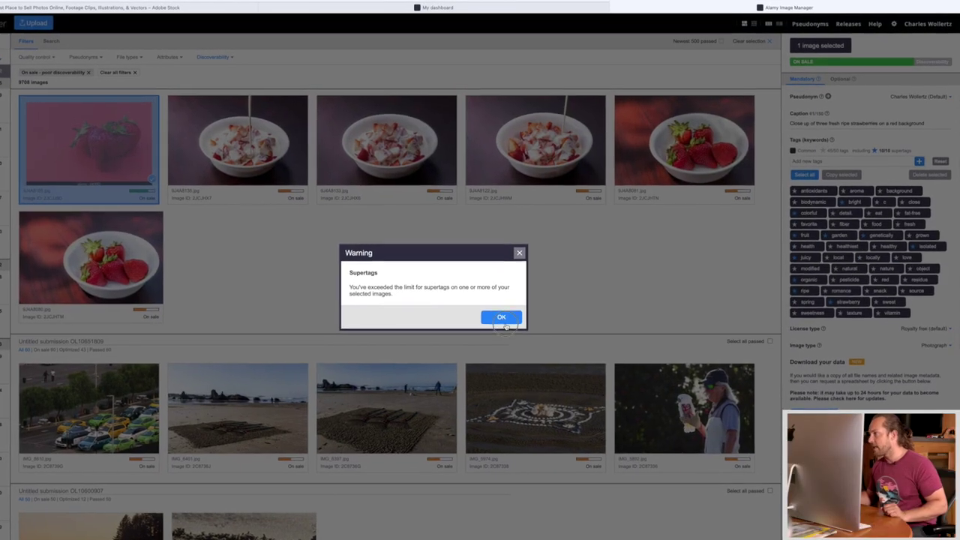
key("Return")
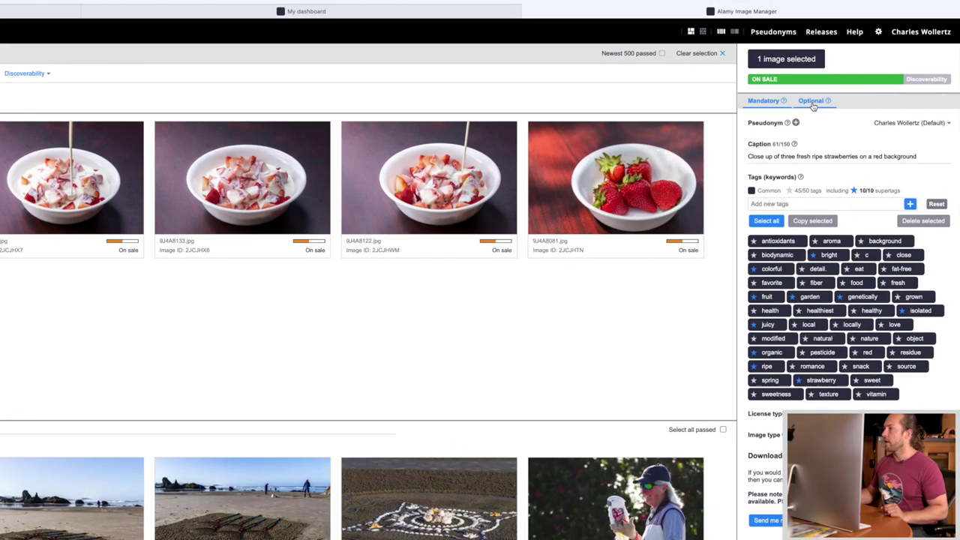
left_click(790, 116)
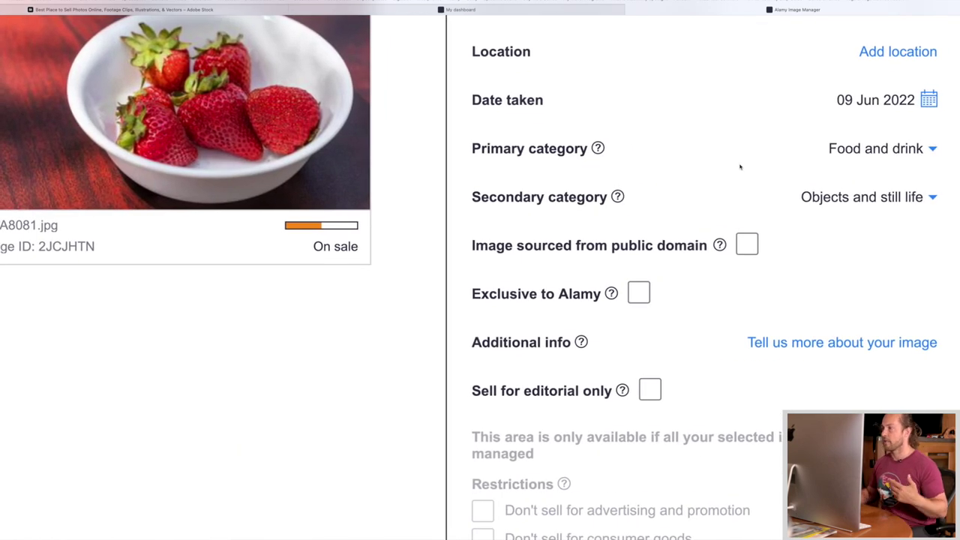
scroll(740, 167, "up", 2)
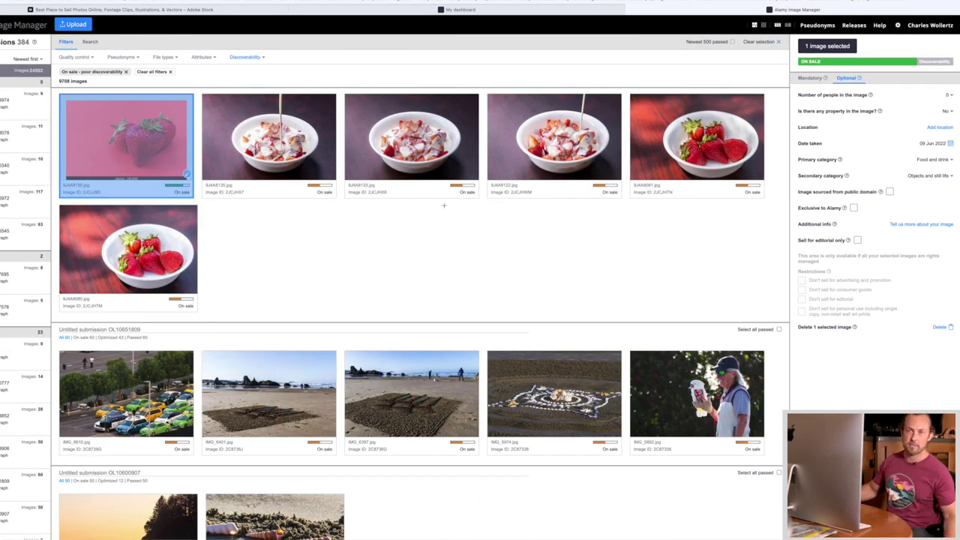
Step: Save the supertag changes, then select three strawberry bowl images and show their Mandatory tags
left_click(250, 147)
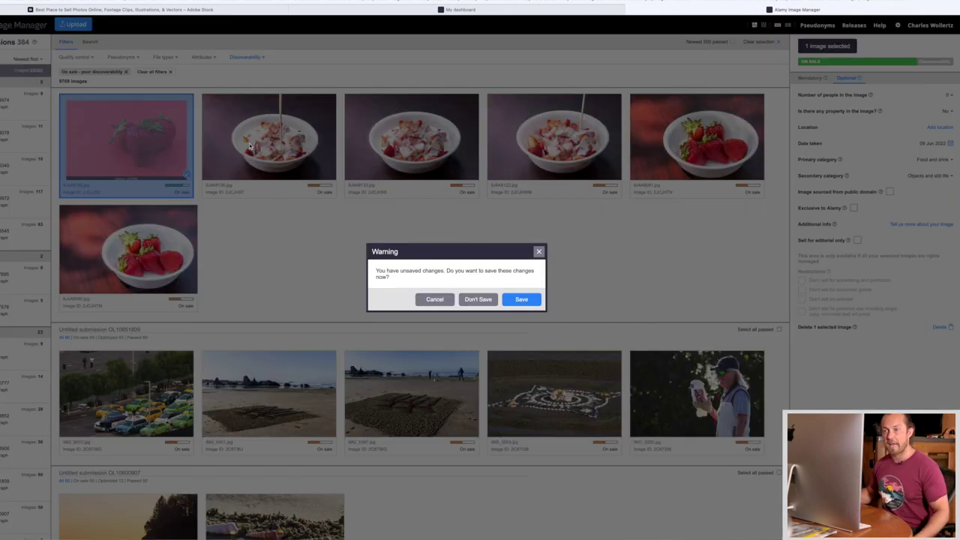
left_click(521, 299)
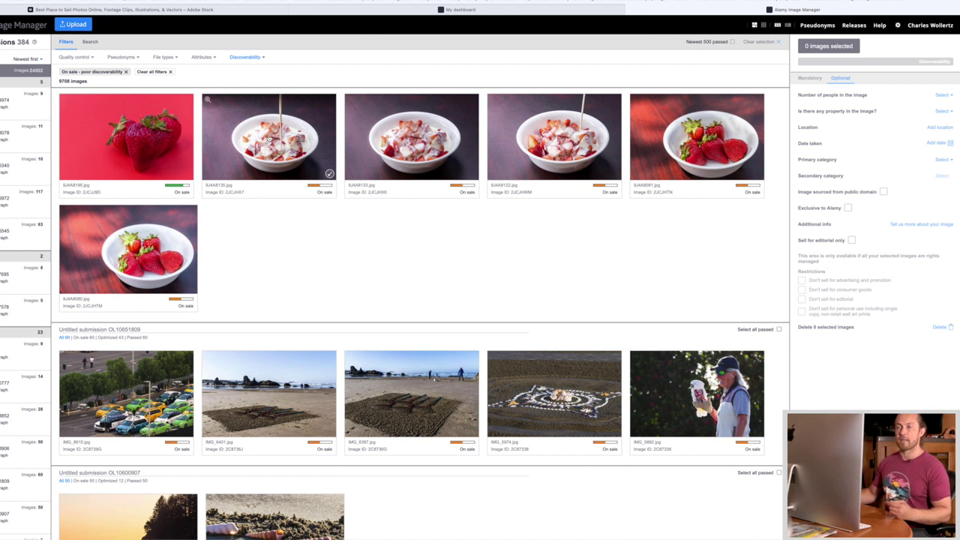
left_click(269, 139)
left_click(411, 137)
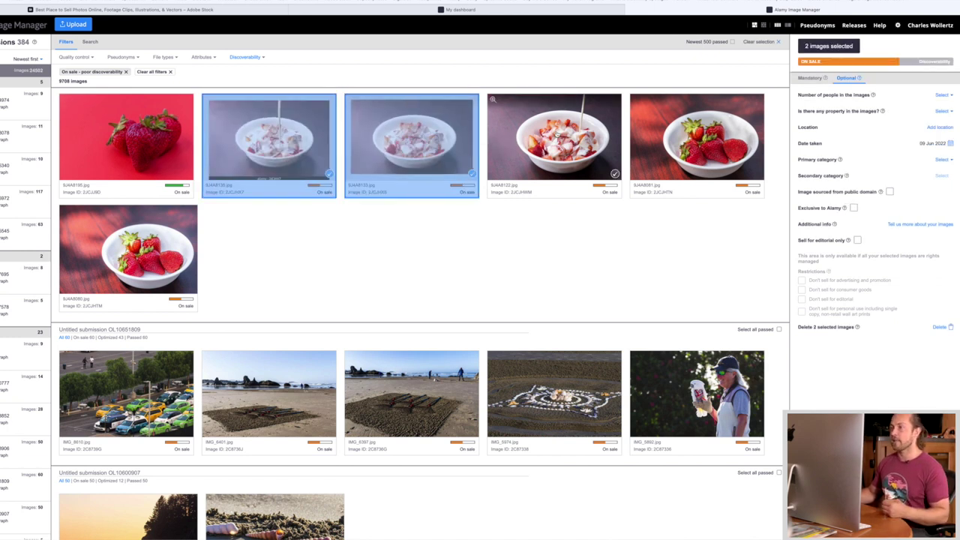
left_click(554, 137)
mouse_move(903, 30)
left_click(811, 78)
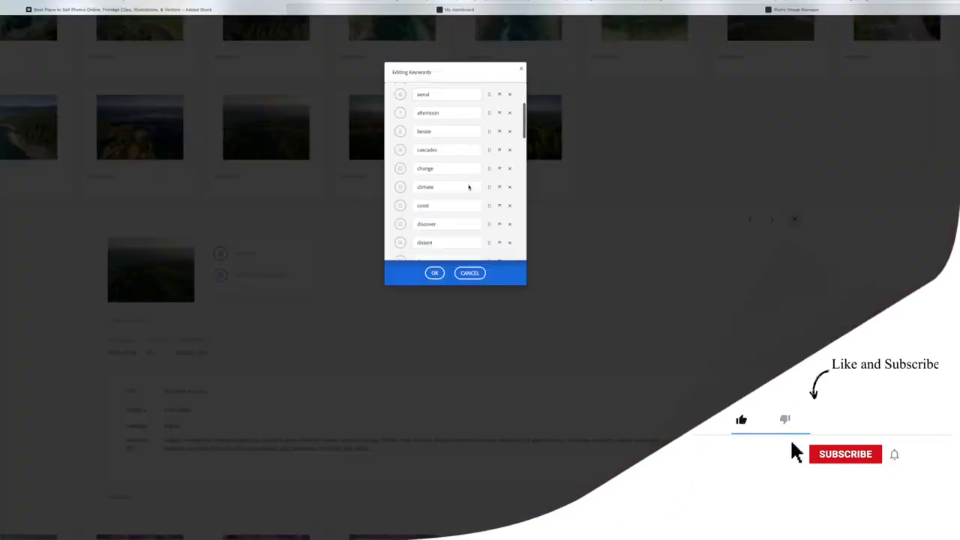
Step: Scroll the Mountain top view keywords and drag the oregon row into place
scroll(488, 193, "down", 2)
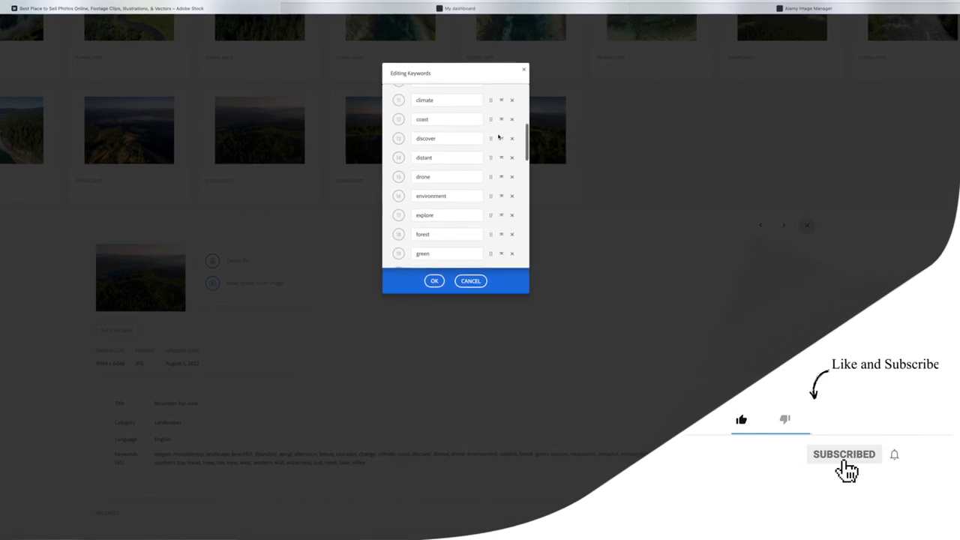
scroll(506, 220, "down", 3)
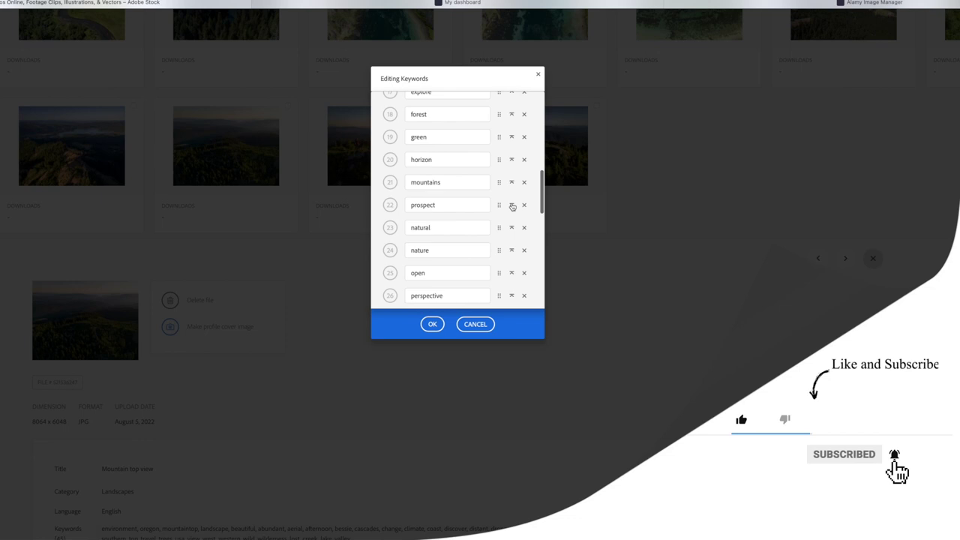
scroll(408, 184, "up", 5)
scroll(409, 184, "up", 2)
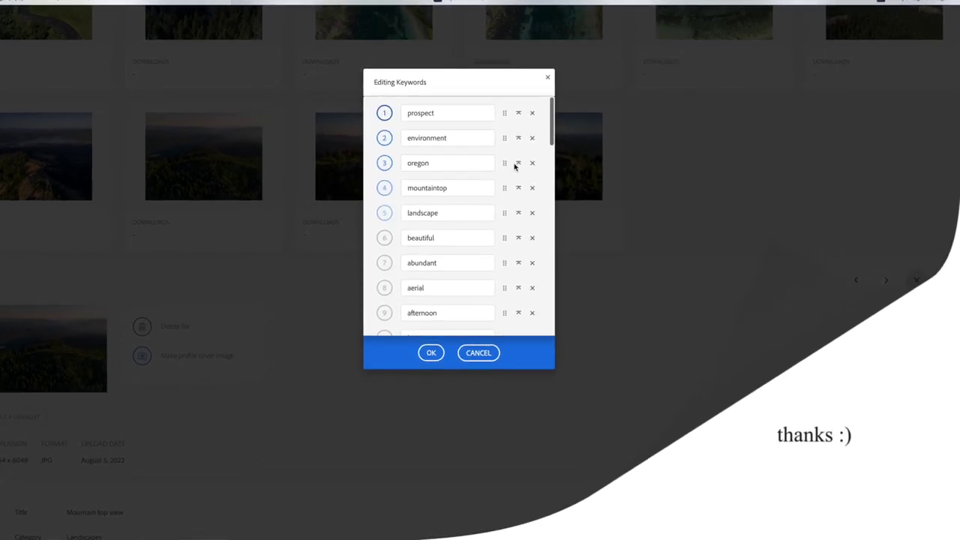
left_click_drag(505, 166, 510, 188)
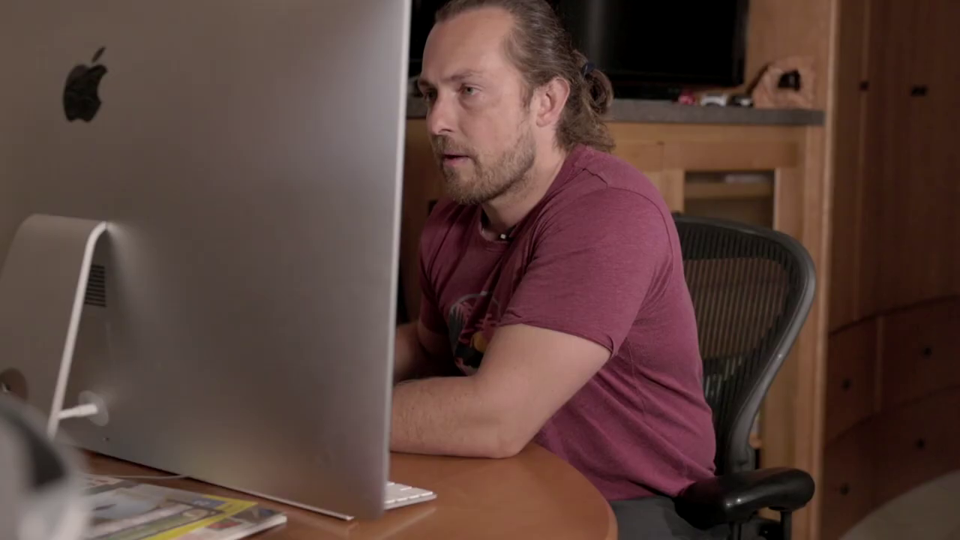